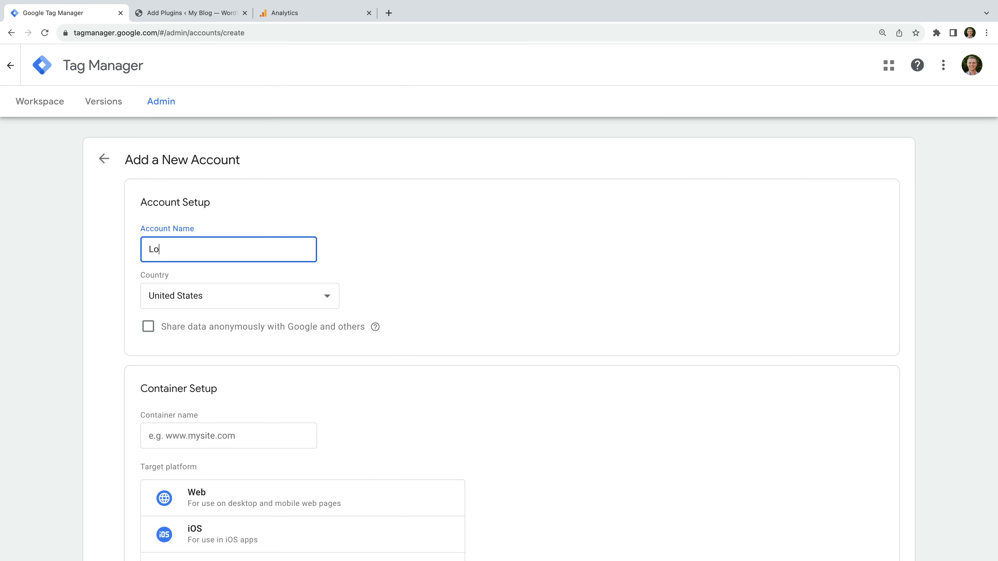
Name the new Tag Manager account Loves Data and set its country to Australia.
{"action": "left_click", "coordinate": [303, 299]}
{"action": "type", "text": "au"}
{"action": "key", "text": "Return"}
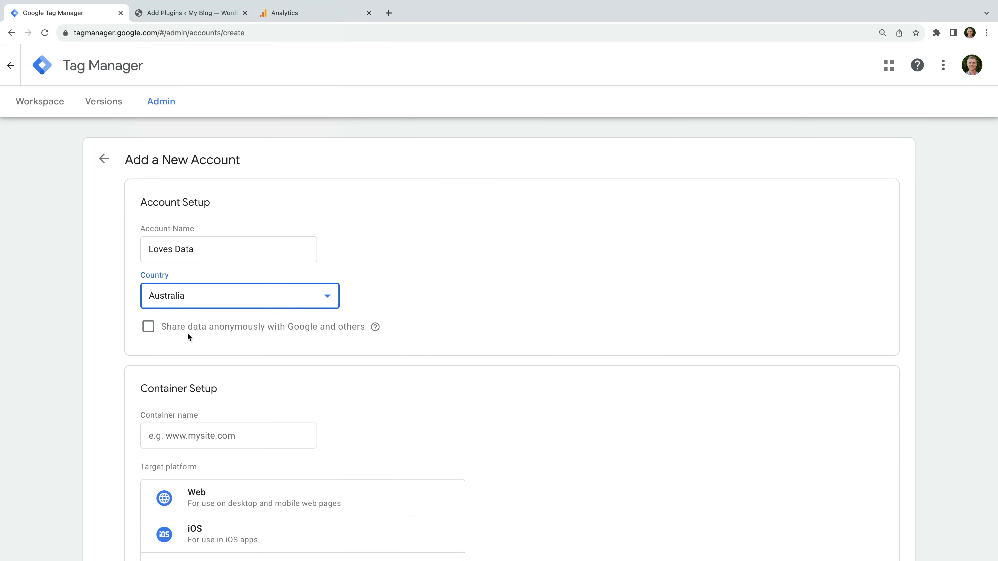
Name the container Loves Data Demo and choose Web as its target platform.
{"action": "scroll", "coordinate": [188, 336], "scroll_direction": "down", "scroll_amount": 4}
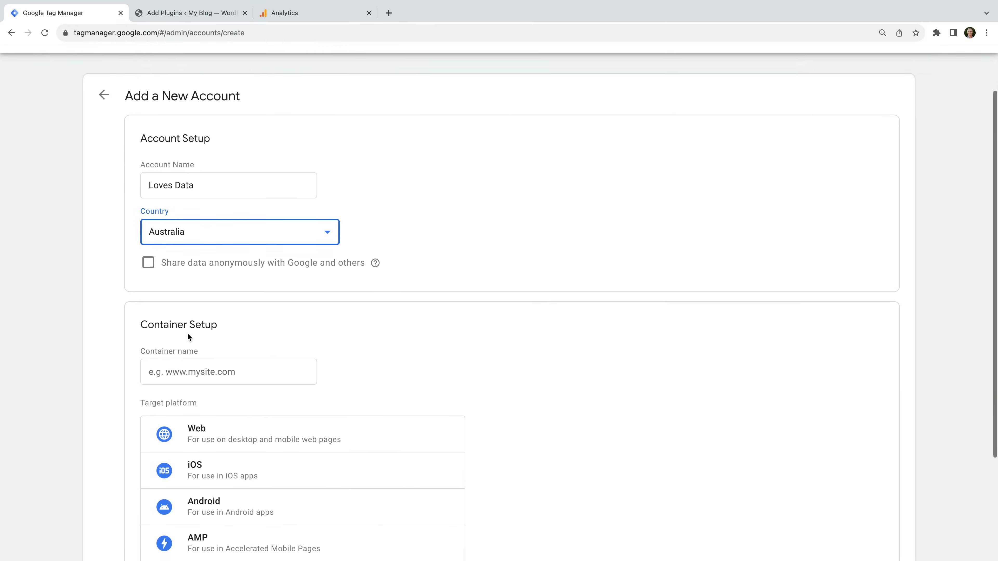
{"action": "left_click", "coordinate": [173, 291]}
{"action": "type", "text": "L"}
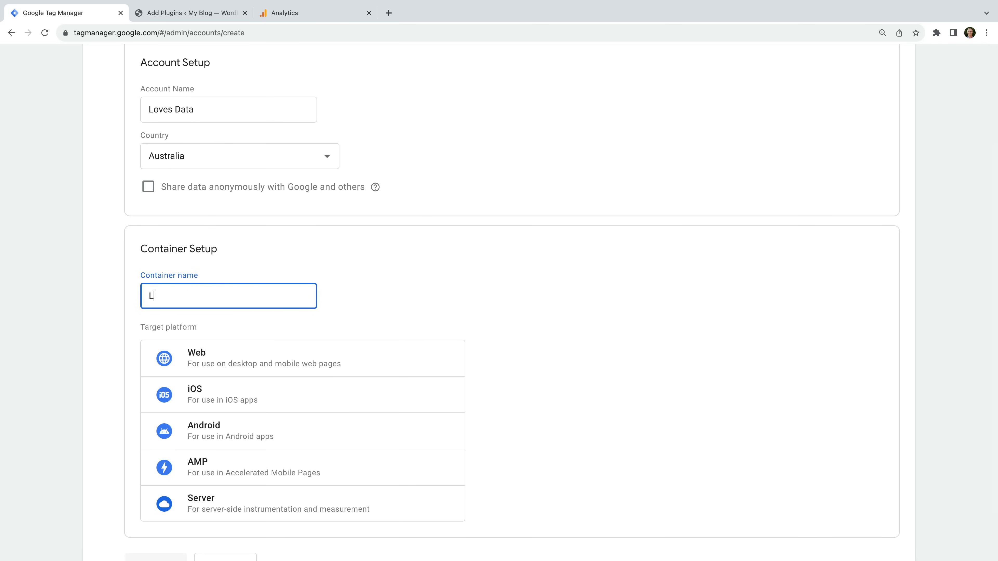
{"action": "type", "text": "oves Data Demo"}
{"action": "left_click", "coordinate": [346, 306]}
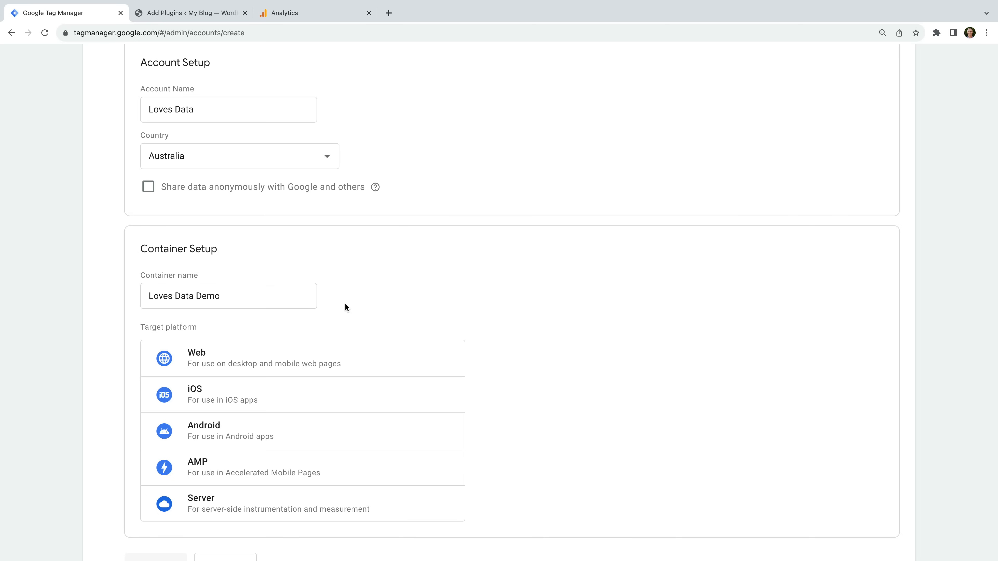
{"action": "left_click", "coordinate": [285, 355]}
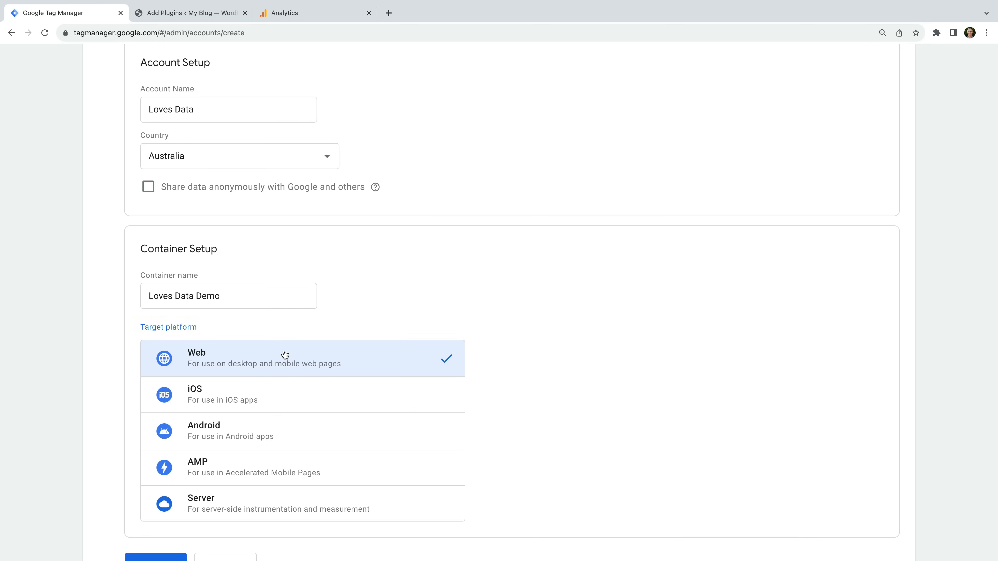
Create the account and accept the Terms of Service Agreement, including the GDPR Data Processing Terms.
{"action": "scroll", "coordinate": [284, 355], "scroll_direction": "down", "scroll_amount": 2}
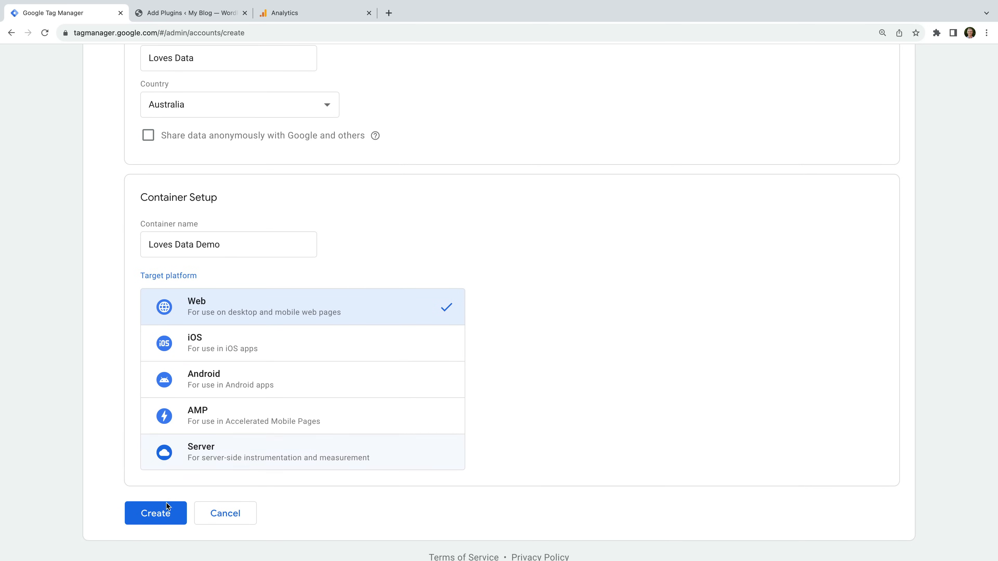
{"action": "left_click", "coordinate": [165, 510]}
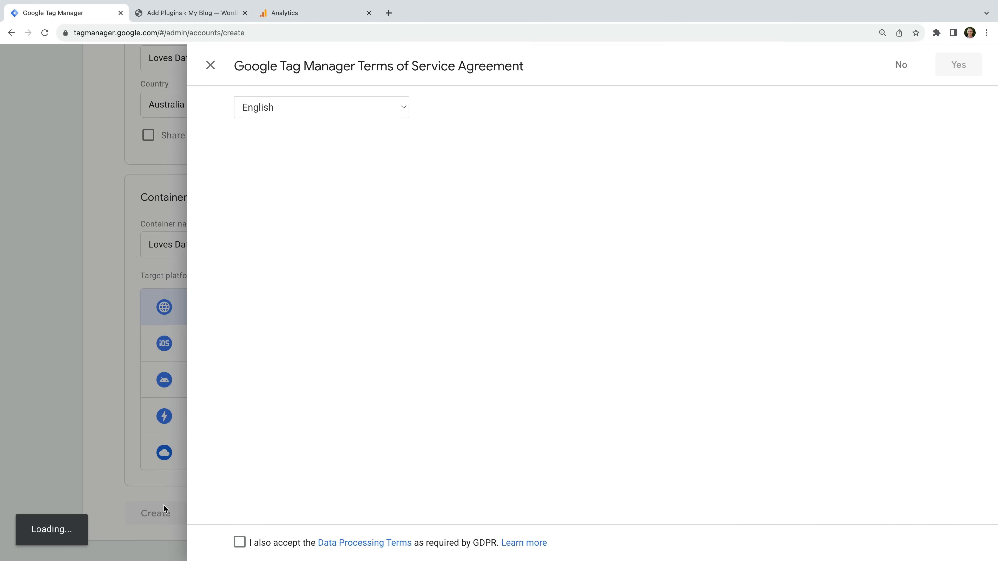
{"action": "left_click", "coordinate": [240, 543]}
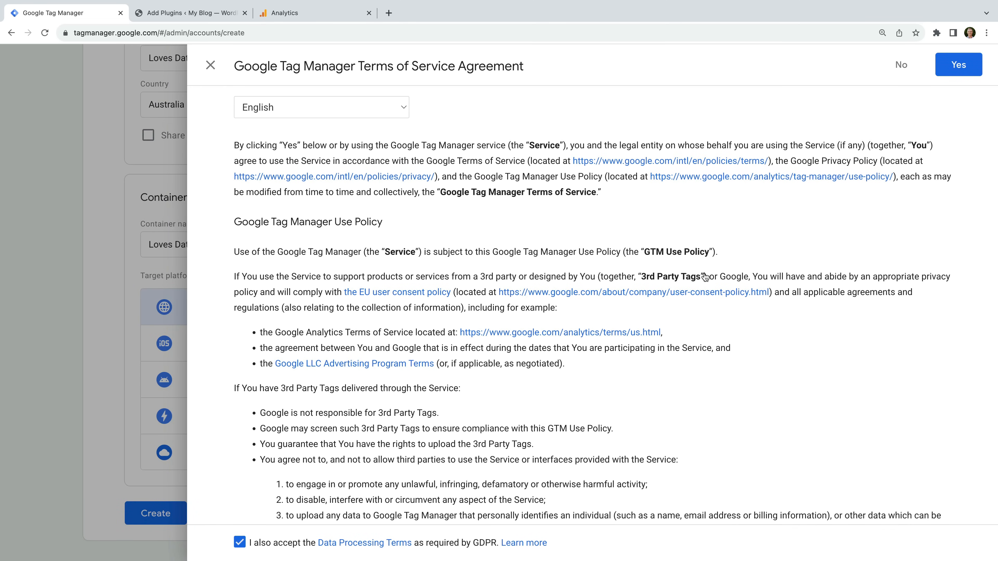
{"action": "left_click", "coordinate": [961, 66]}
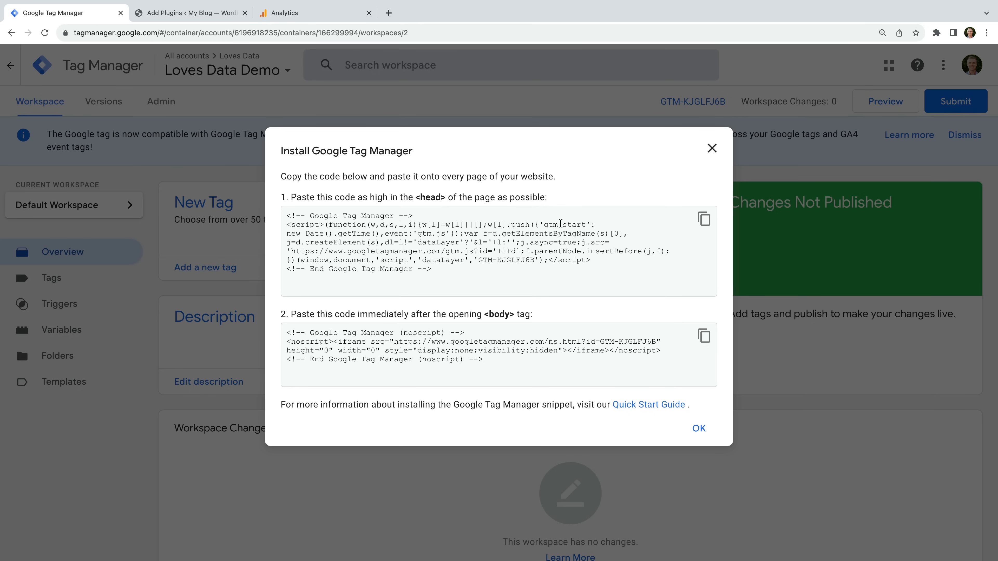
Examine the head and body code snippets in the Tag Manager installation instructions, and close the instructions.
{"action": "left_click_drag", "start_coordinate": [289, 215], "coordinate": [461, 269]}
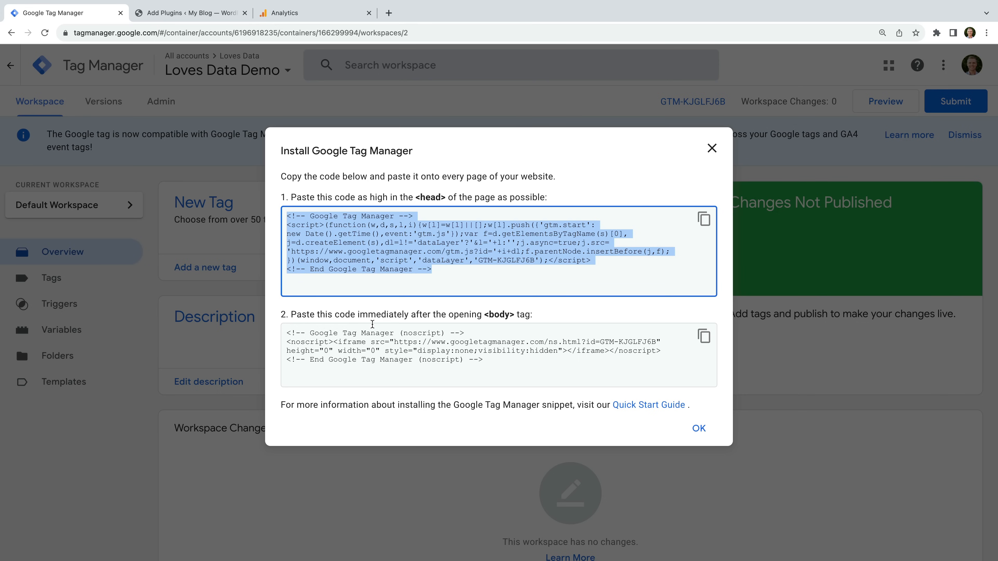
{"action": "left_click_drag", "start_coordinate": [284, 332], "coordinate": [503, 371]}
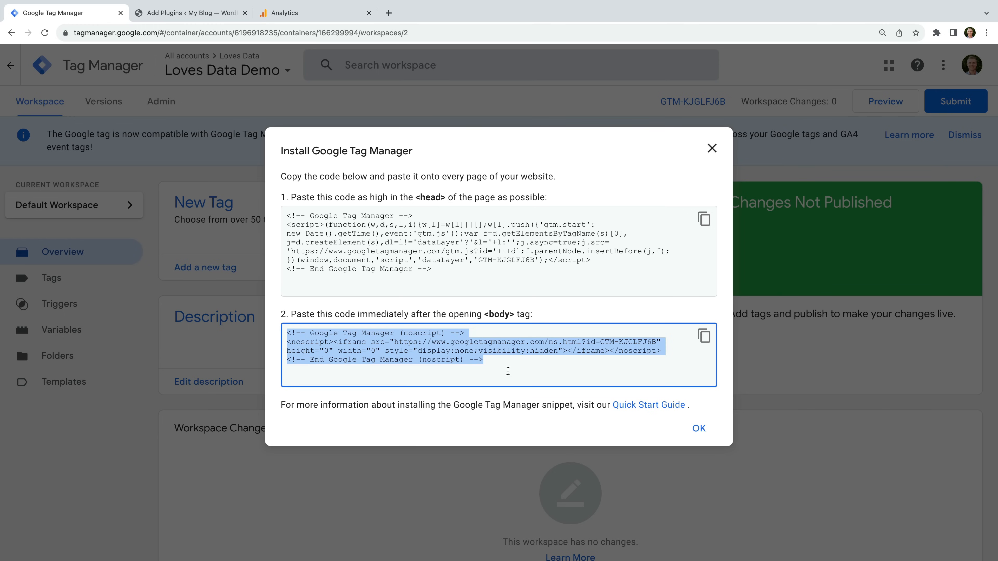
{"action": "left_click", "coordinate": [711, 150]}
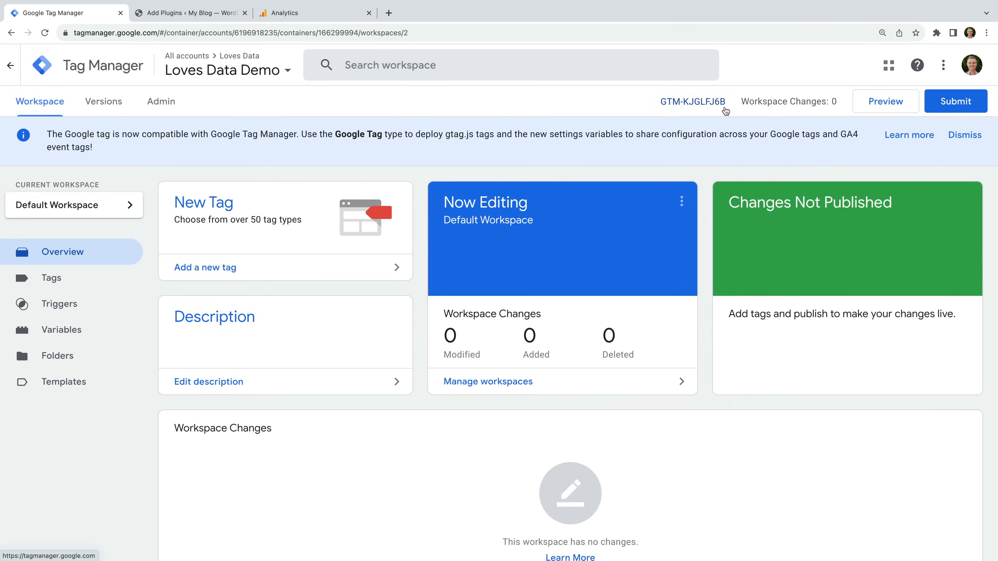
Copy the container ID GTM-KJGLFJ6B from the workspace header.
{"action": "left_click_drag", "start_coordinate": [726, 102], "coordinate": [660, 103]}
{"action": "key", "text": "super+c"}
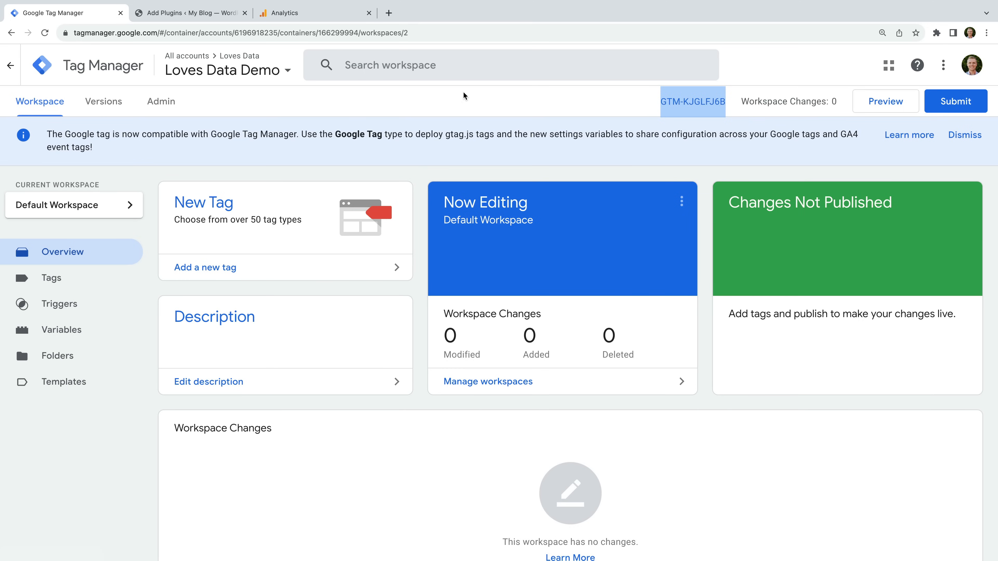
Switch to the WordPress admin site and install and activate the GTM4WP plugin.
{"action": "left_click", "coordinate": [209, 16]}
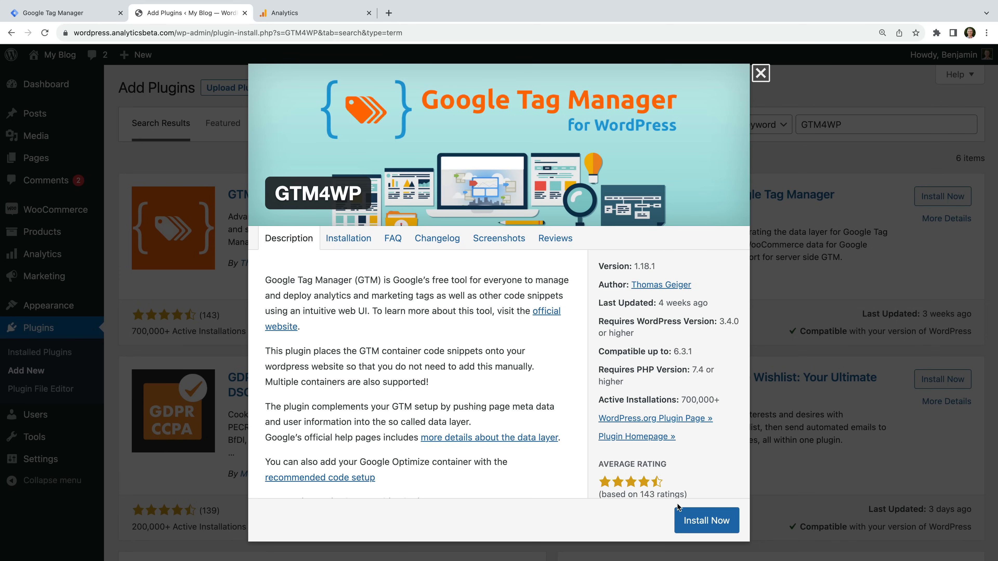
{"action": "left_click", "coordinate": [699, 515]}
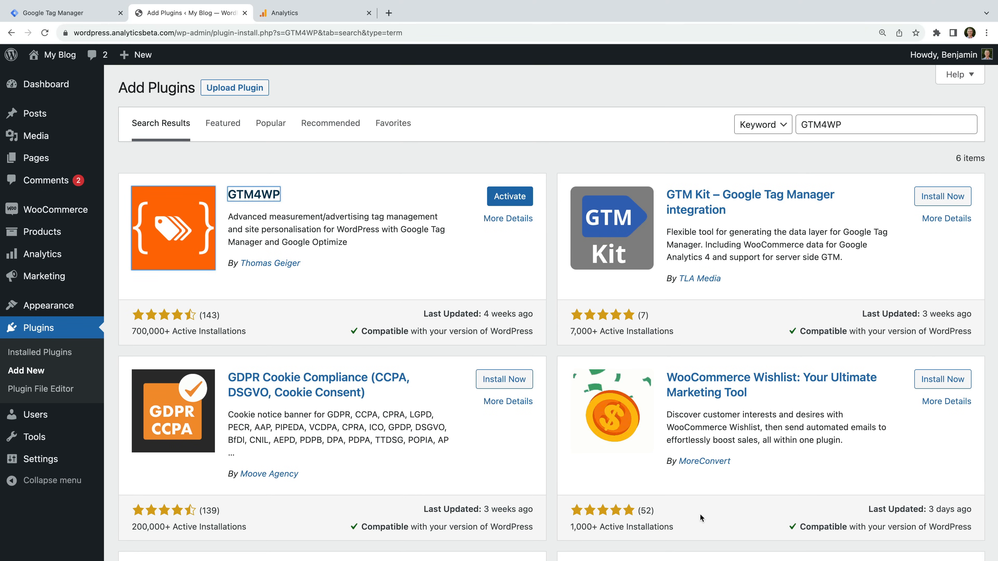
{"action": "left_click", "coordinate": [517, 200]}
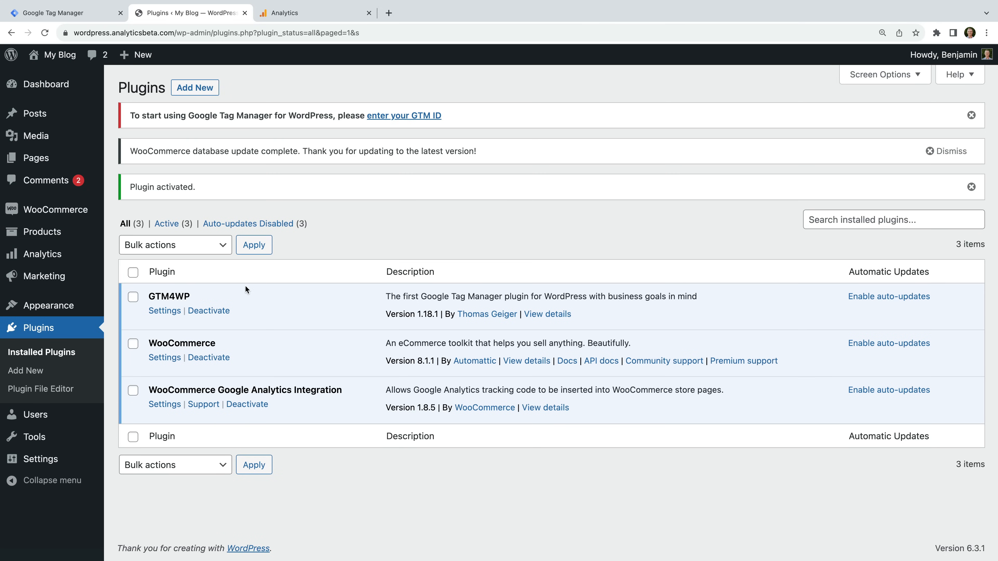
Enter GTM-KJGLFJ6B as the Google Tag Manager ID in the GTM4WP plugin settings and save the changes.
{"action": "left_click", "coordinate": [165, 311]}
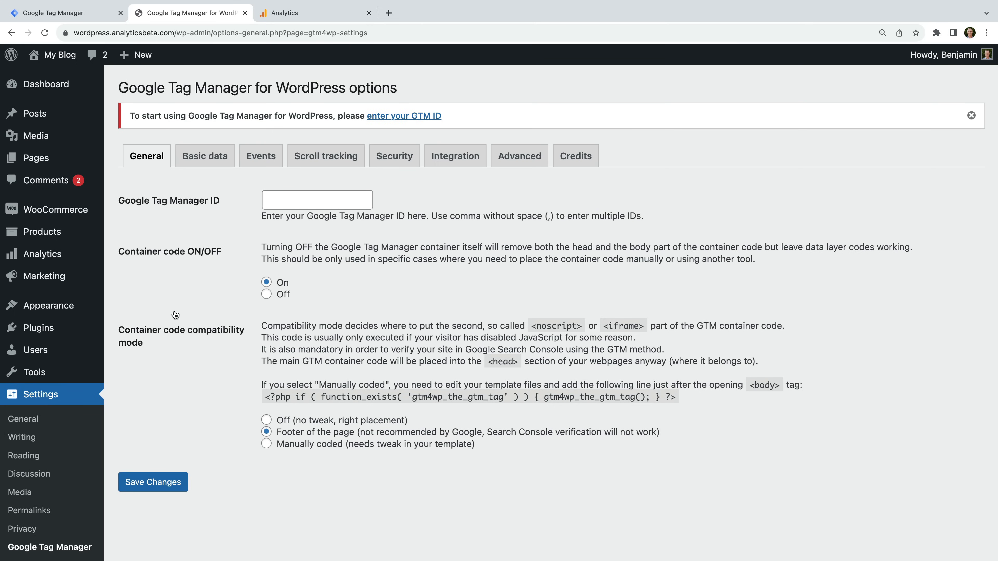
{"action": "left_click", "coordinate": [295, 200]}
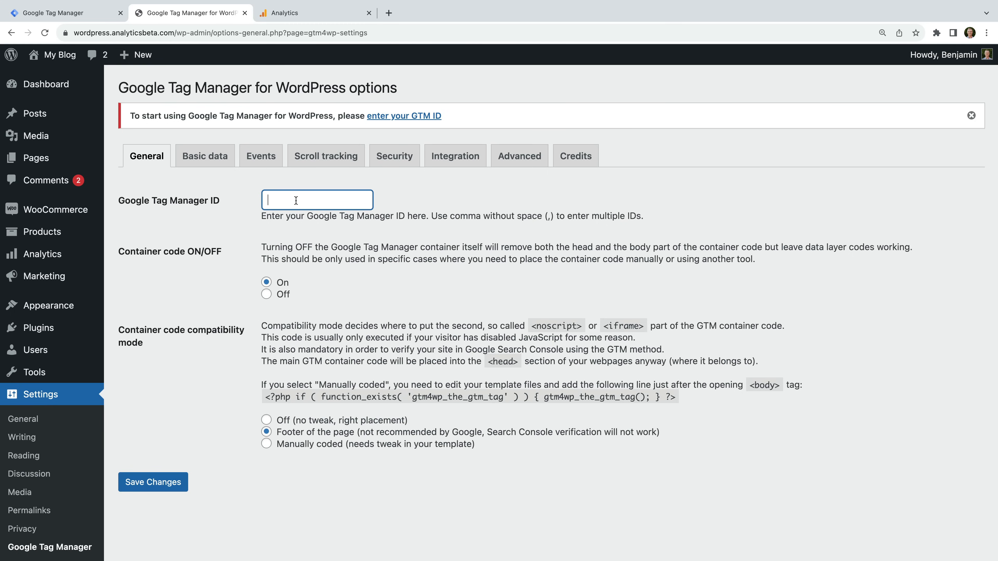
{"action": "key", "text": "super+v"}
{"action": "left_click", "coordinate": [415, 203]}
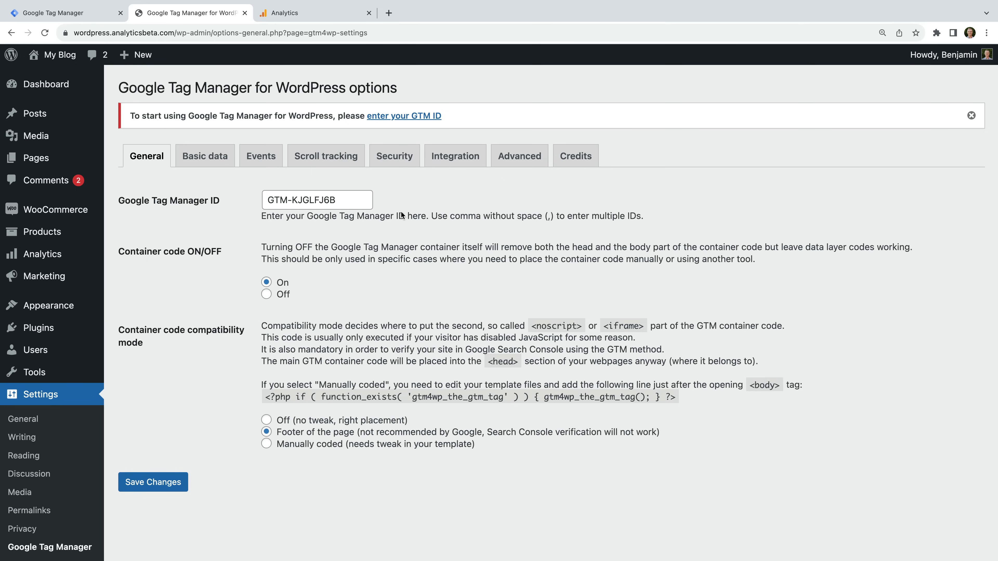
{"action": "left_click", "coordinate": [168, 484]}
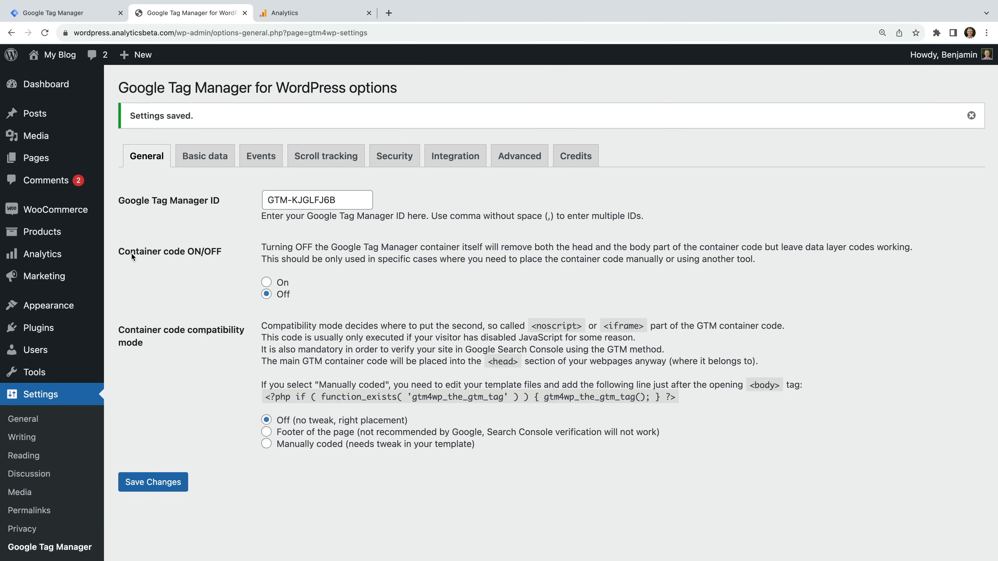
Back in Tag Manager, add a tag named "Google Tag | GA4 | Page View" with the Google Tag type.
{"action": "left_click", "coordinate": [104, 16]}
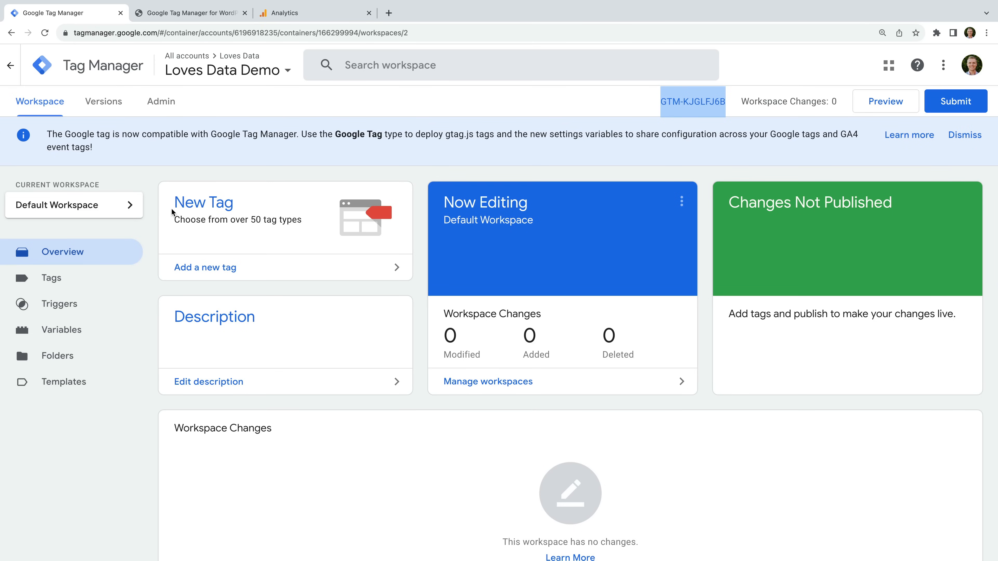
{"action": "left_click", "coordinate": [209, 266]}
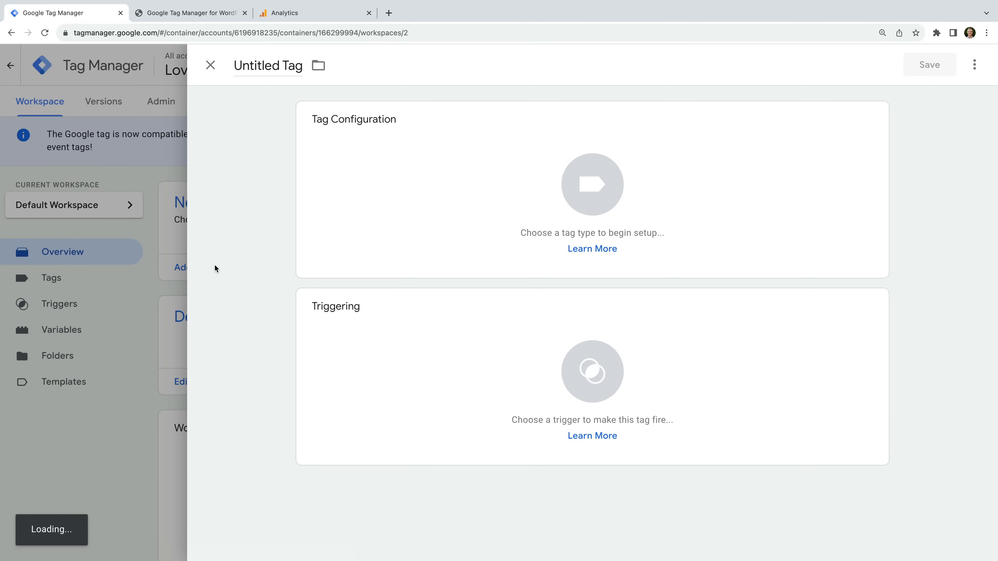
{"action": "left_click", "coordinate": [284, 67]}
{"action": "type", "text": "Go"}
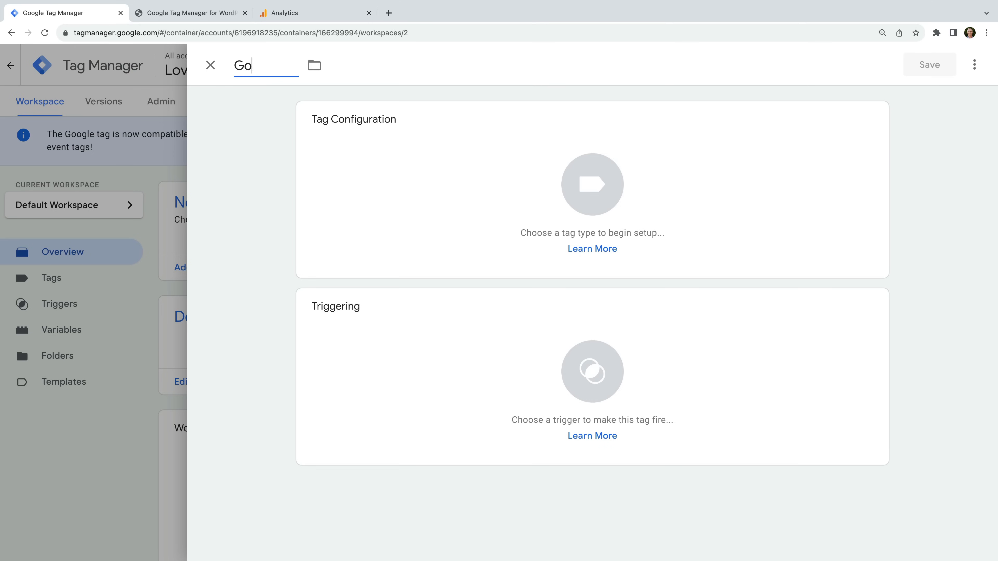
{"action": "type", "text": "ogle Tag |"}
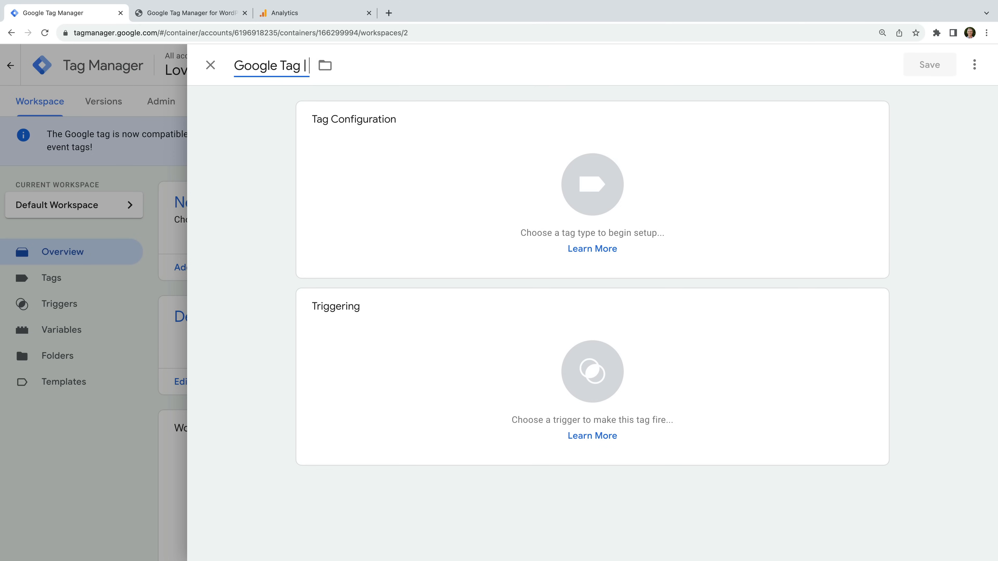
{"action": "type", "text": " GA4 | Page View"}
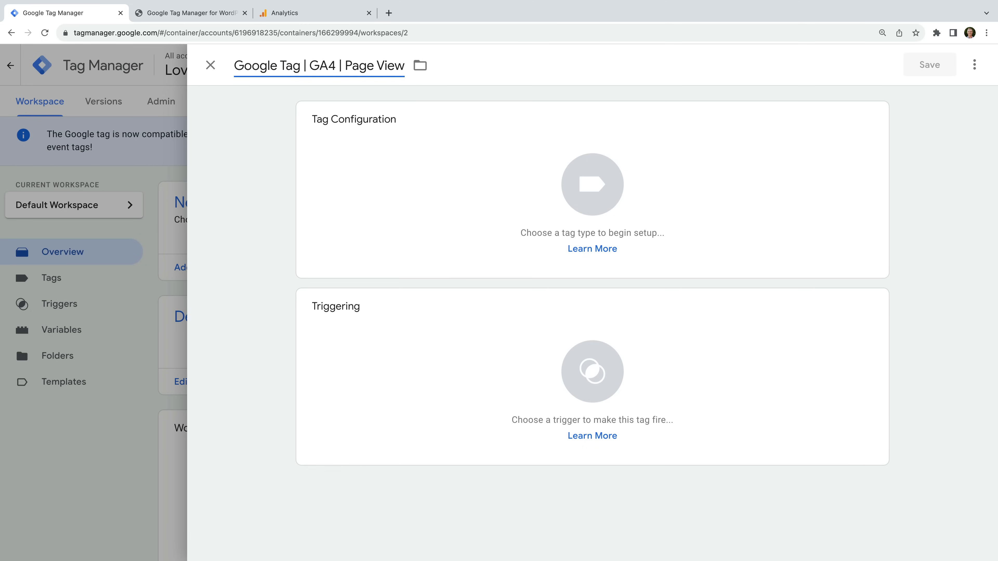
{"action": "left_click", "coordinate": [236, 100]}
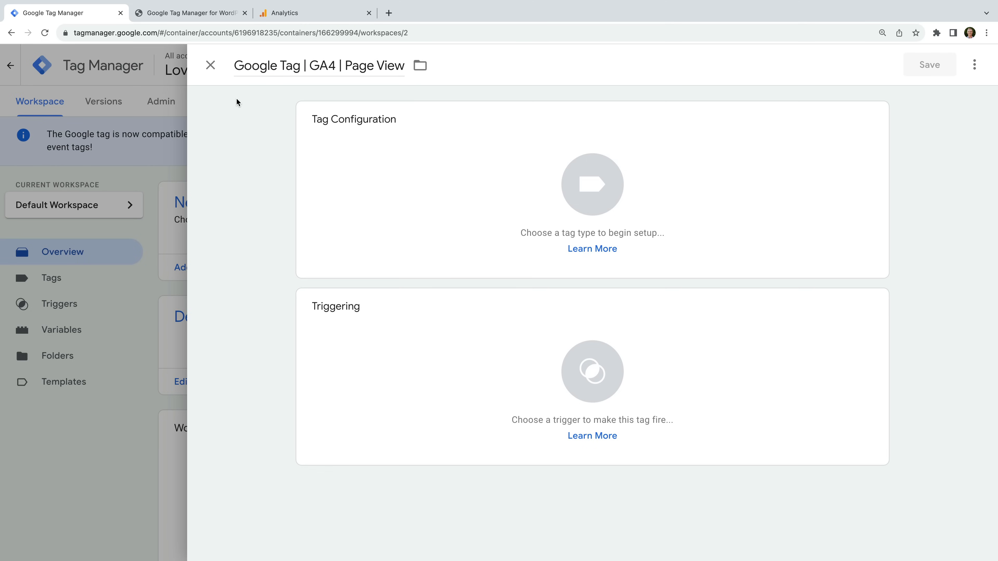
{"action": "left_click", "coordinate": [361, 140]}
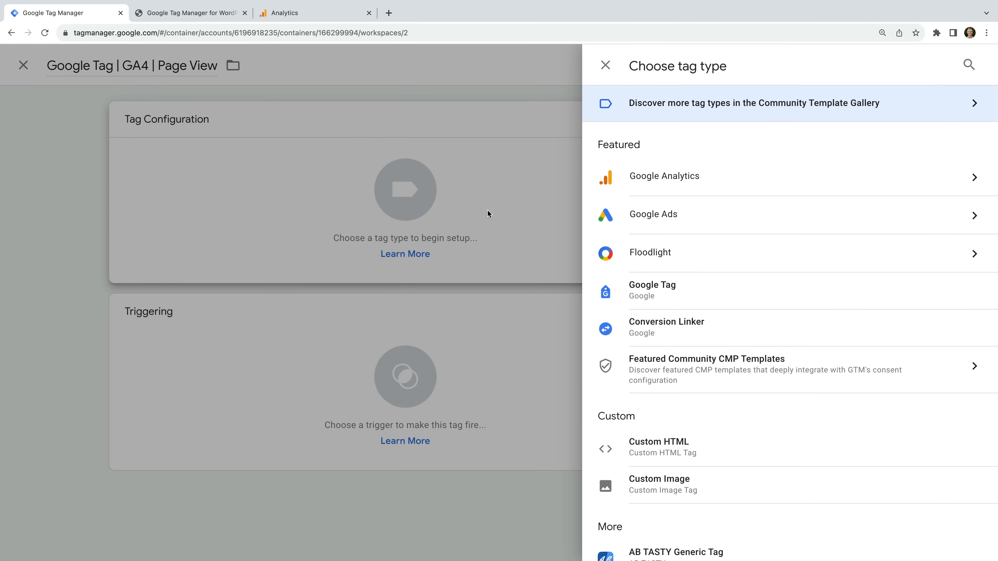
{"action": "left_click", "coordinate": [687, 297]}
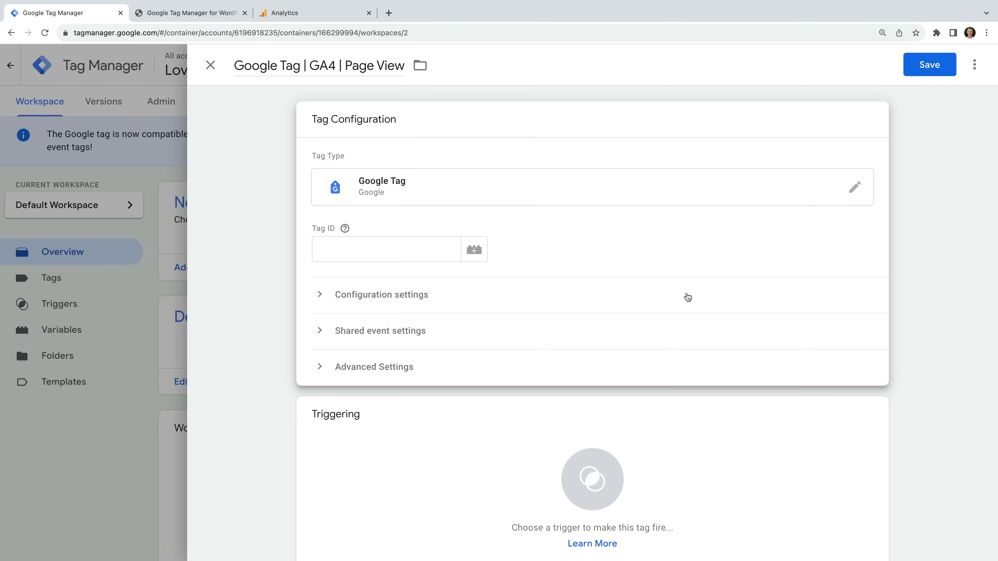
Switch to Google Analytics and copy the measurement ID of the Loves Data Demo web data stream.
{"action": "left_click", "coordinate": [298, 13]}
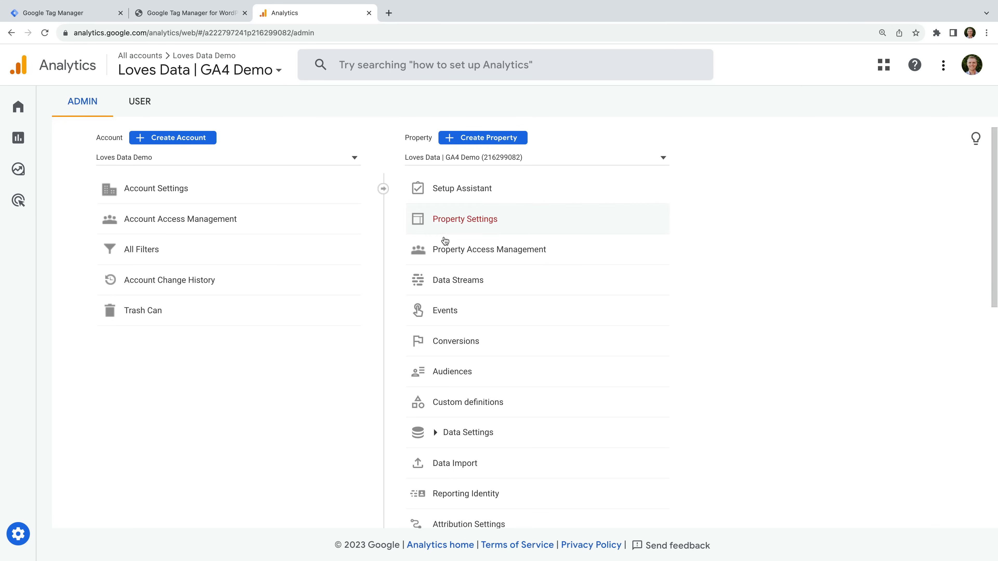
{"action": "left_click", "coordinate": [483, 288]}
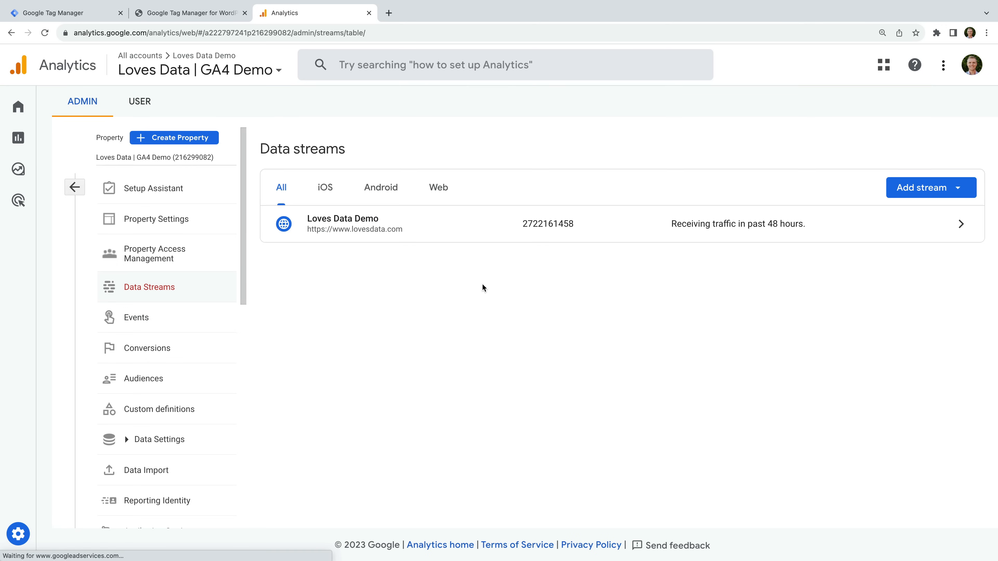
{"action": "left_click", "coordinate": [509, 233]}
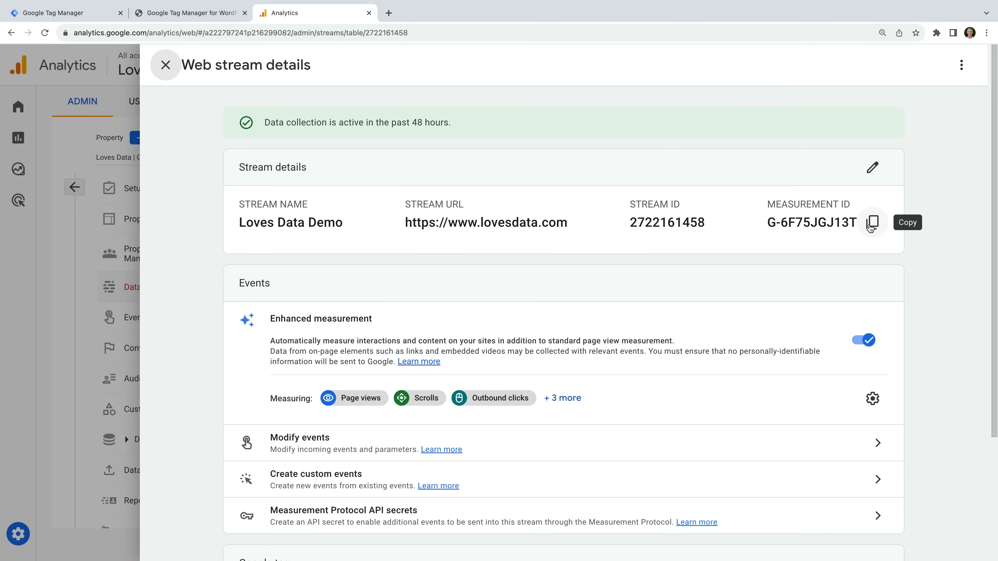
{"action": "left_click", "coordinate": [870, 227]}
{"action": "left_click", "coordinate": [870, 228]}
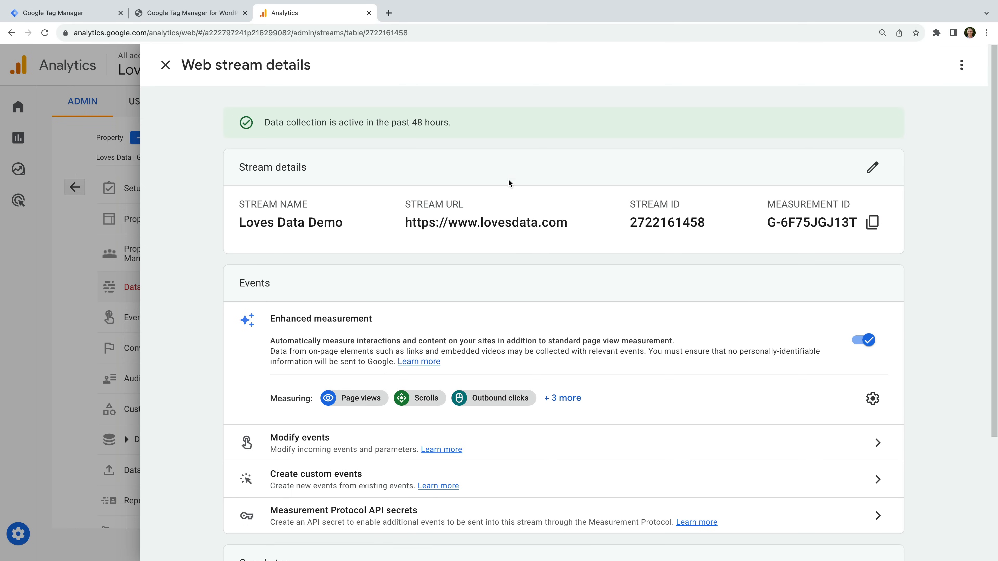
Back in Tag Manager, create a new variable for the Google tag's Tag ID and name it "GA4 Measurement ID".
{"action": "left_click", "coordinate": [101, 15]}
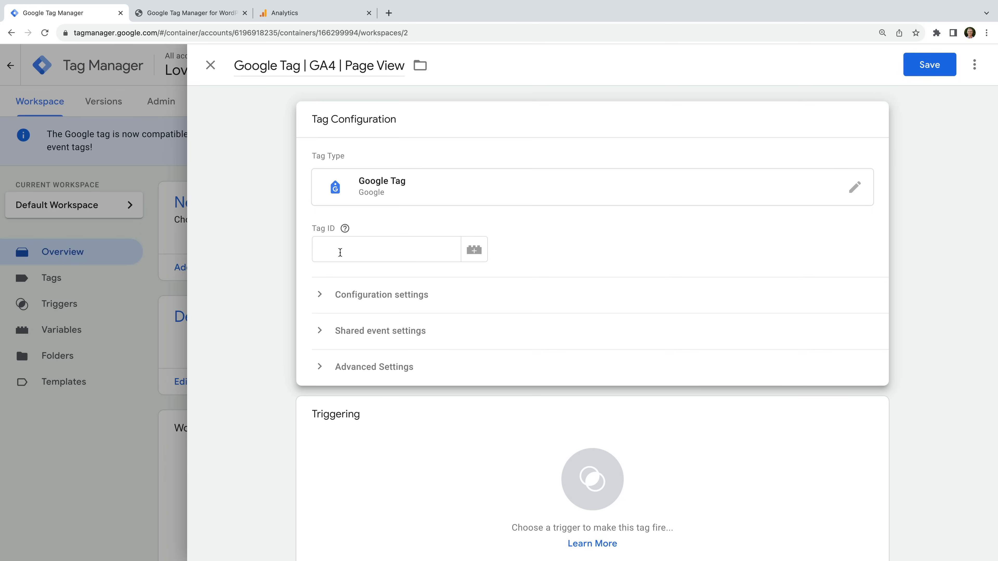
{"action": "left_click", "coordinate": [477, 257]}
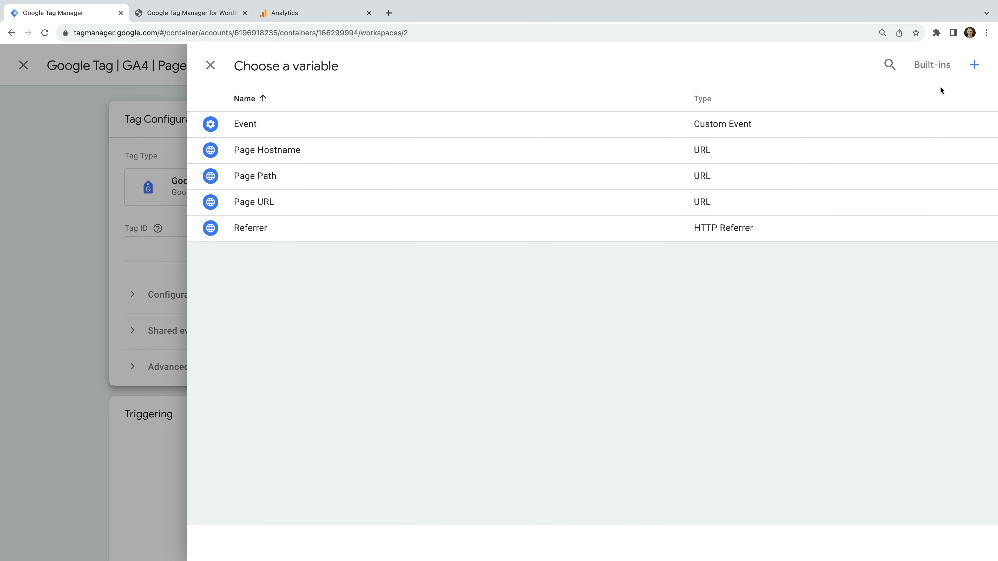
{"action": "left_click", "coordinate": [978, 68]}
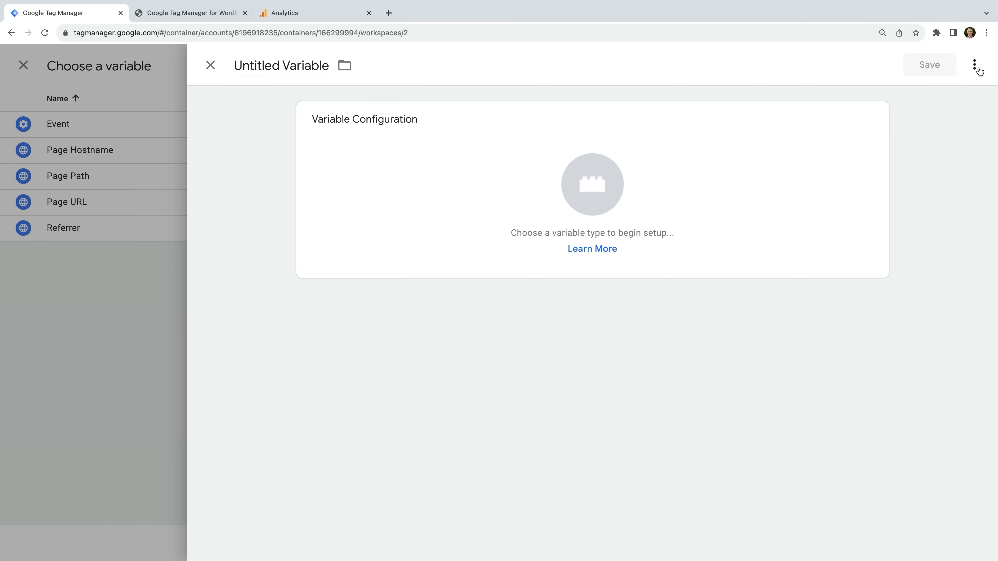
{"action": "left_click", "coordinate": [304, 65]}
{"action": "type", "text": "GA4 "}
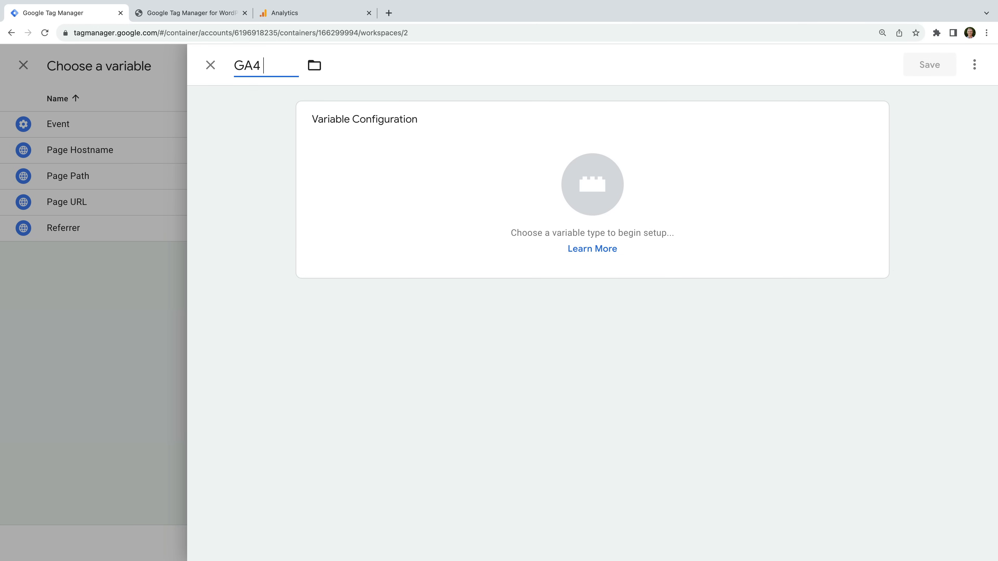
{"action": "type", "text": "Measurement ID"}
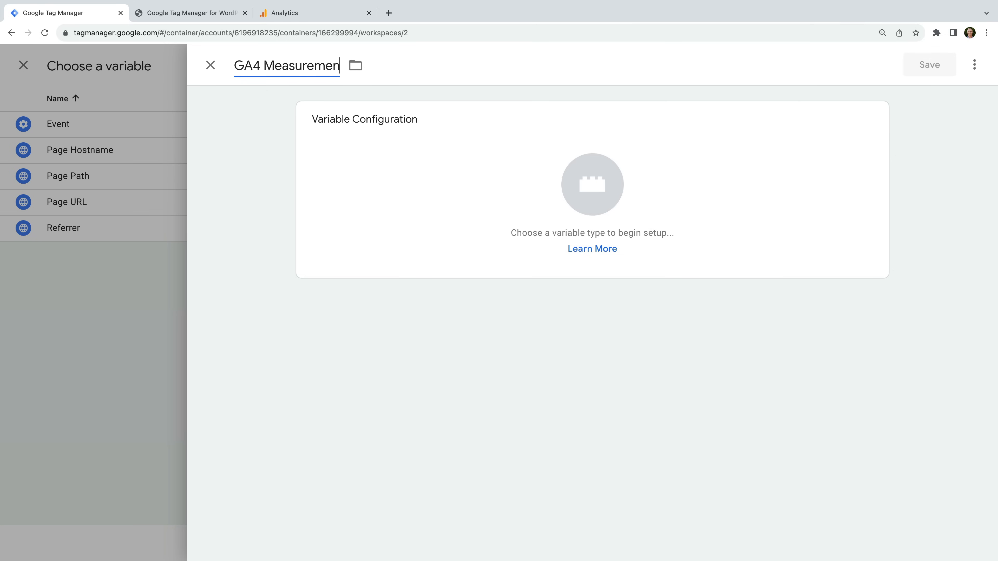
{"action": "left_click", "coordinate": [269, 106]}
Make the variable a Constant with the copied measurement ID G-6F75JGJ13T as its value and save it.
{"action": "left_click", "coordinate": [393, 139]}
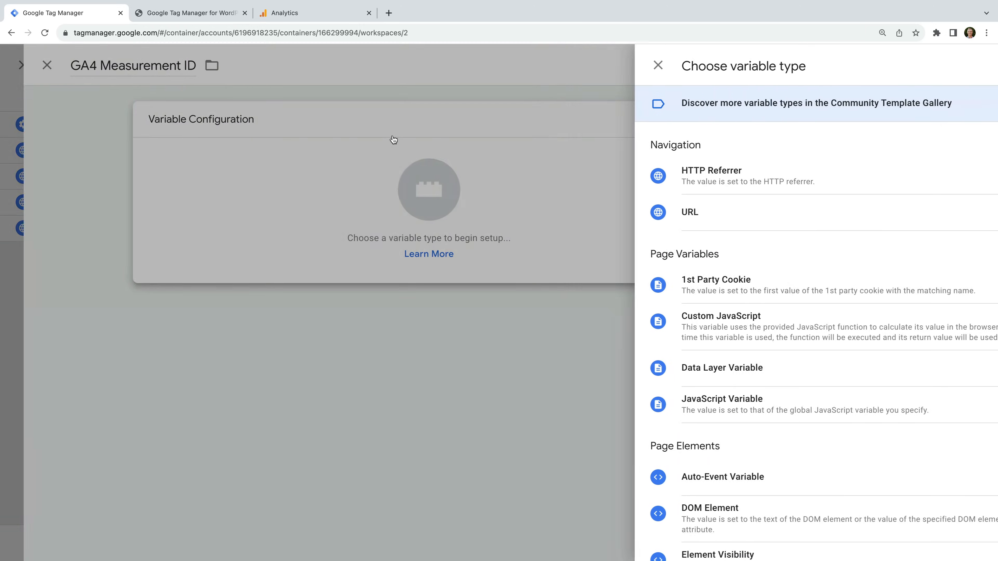
{"action": "scroll", "coordinate": [690, 281], "scroll_direction": "down", "scroll_amount": 7}
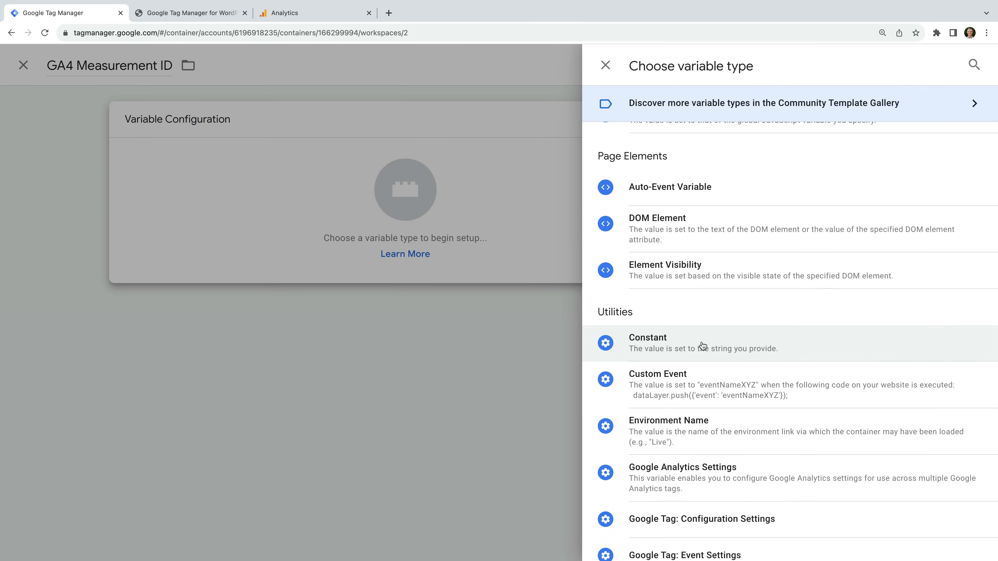
{"action": "left_click", "coordinate": [702, 346]}
{"action": "left_click", "coordinate": [433, 254]}
{"action": "key", "text": "ctrl+v"}
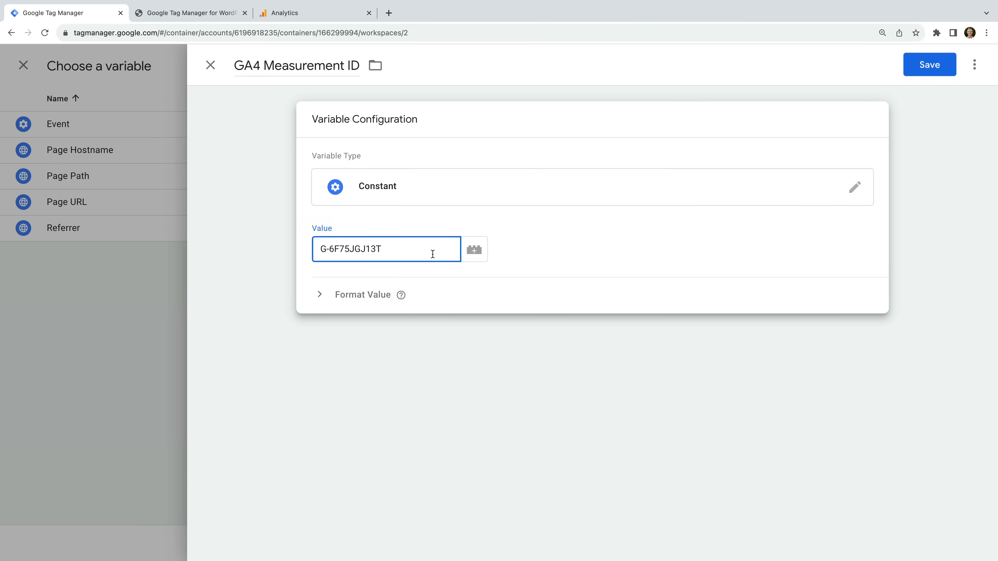
{"action": "left_click", "coordinate": [916, 70]}
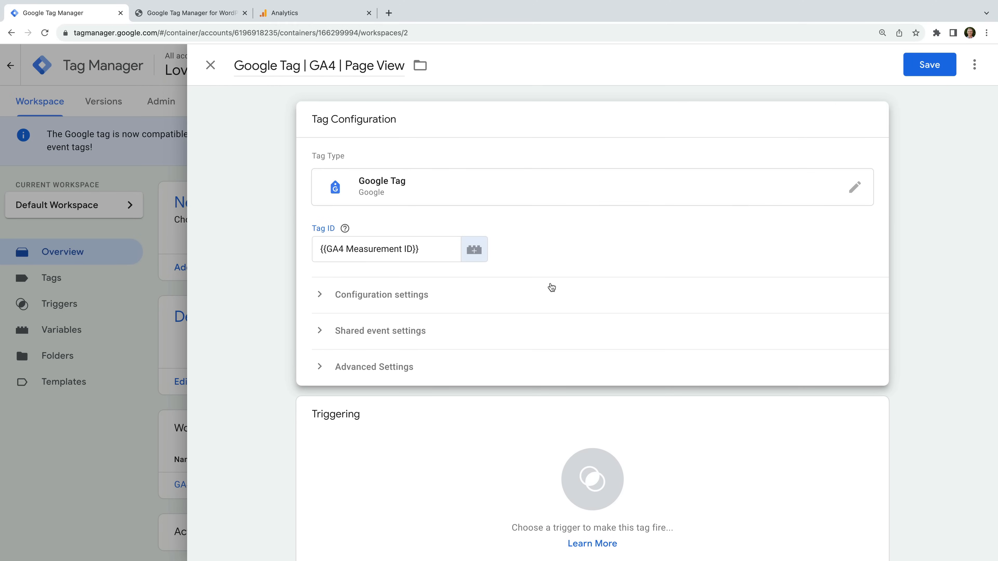
Assign the "Initialization - All Pages" trigger to the Google tag and save the tag.
{"action": "scroll", "coordinate": [534, 297], "scroll_direction": "down", "scroll_amount": 1}
{"action": "left_click", "coordinate": [403, 394]}
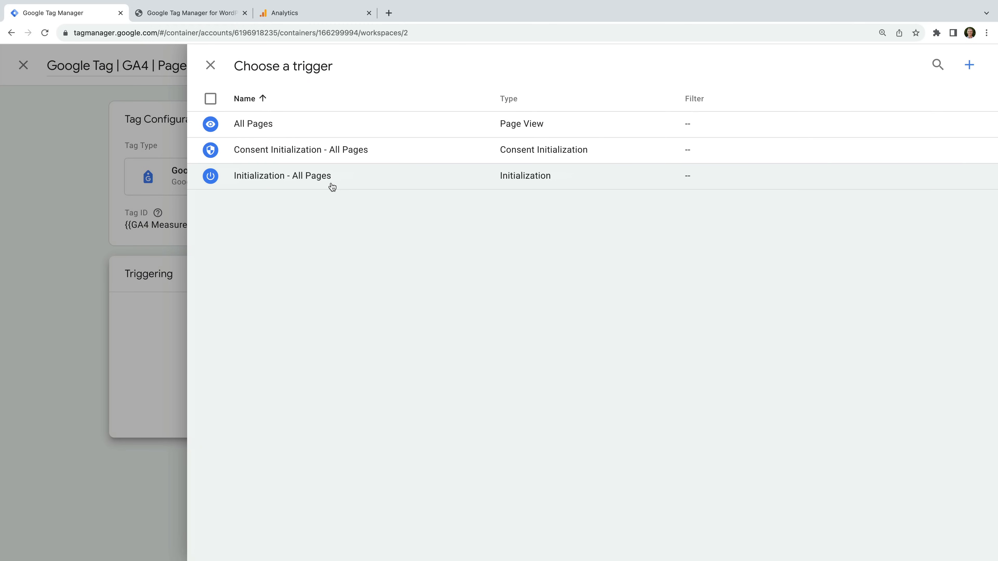
{"action": "left_click", "coordinate": [332, 186]}
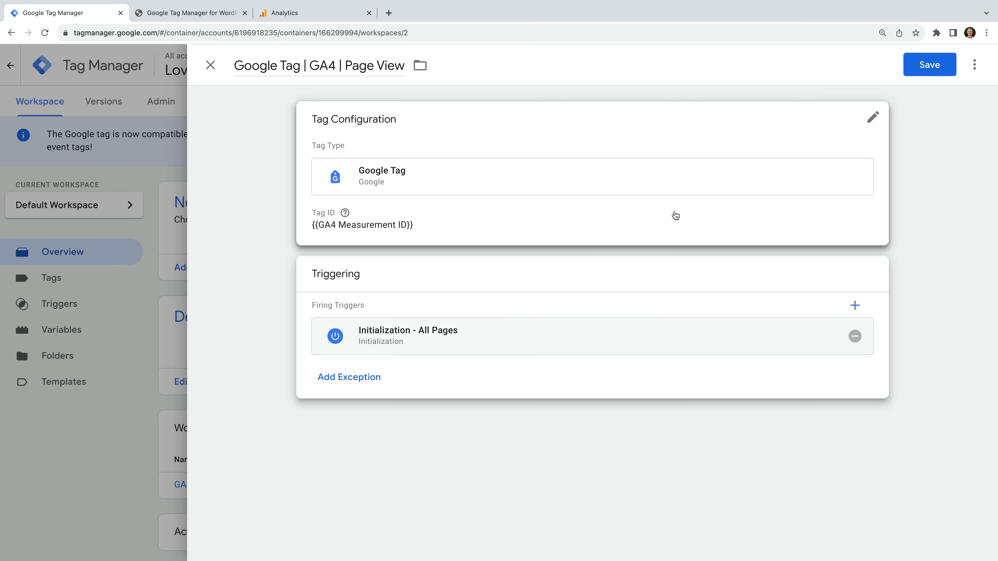
{"action": "left_click", "coordinate": [927, 66]}
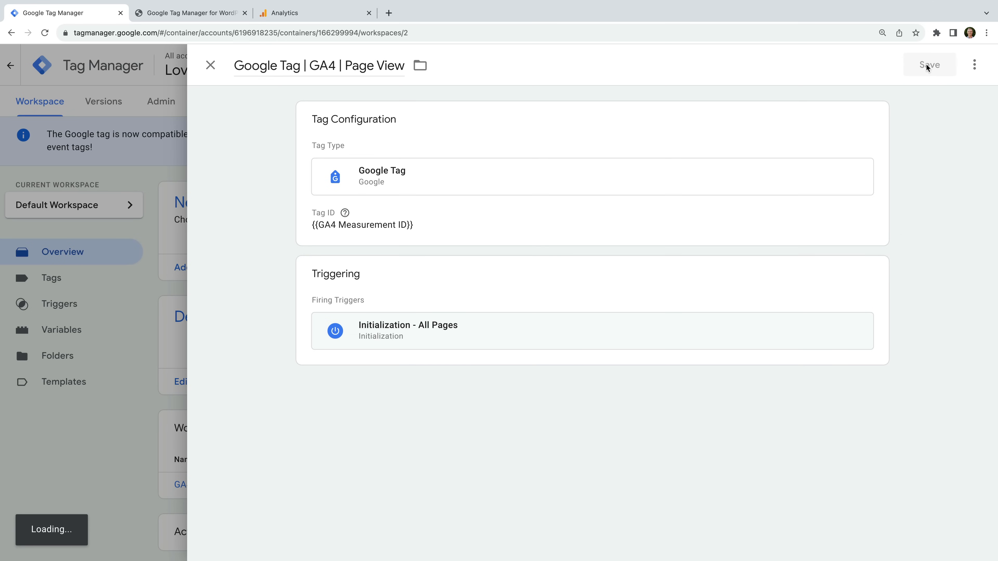